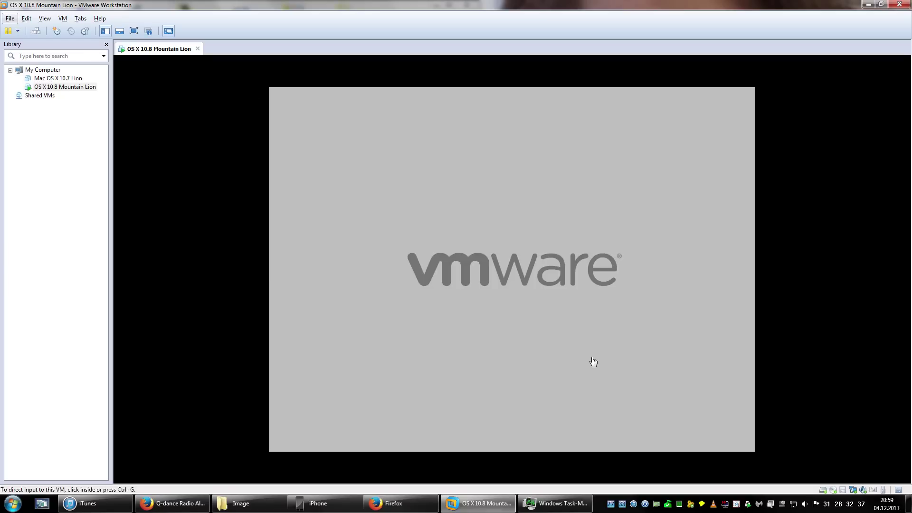
# Give input focus to the OS X 10.8 virtual machine and log in with the account password
pyautogui.click(594, 361)
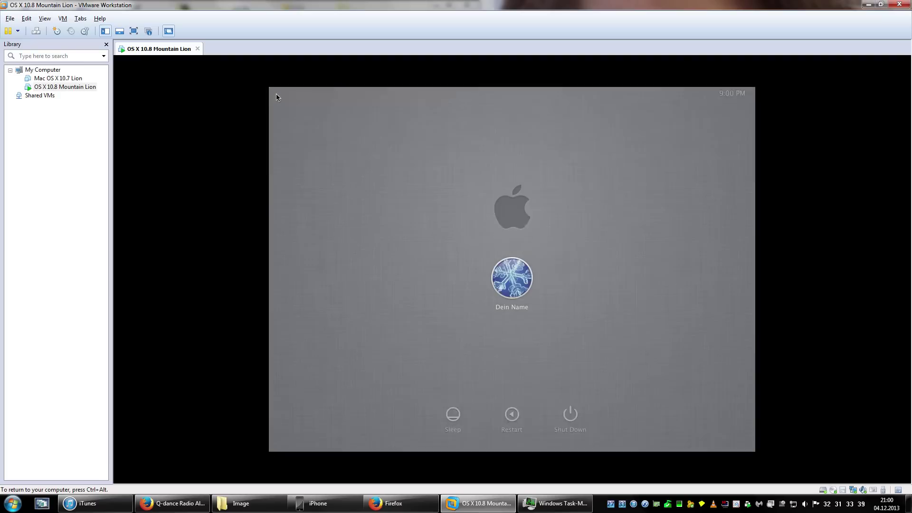
pyautogui.write('••')
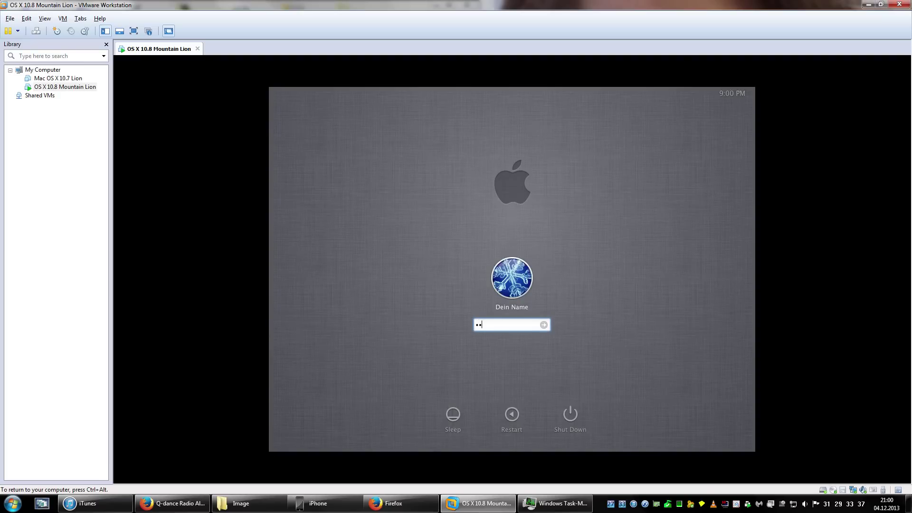
pyautogui.press('Return')
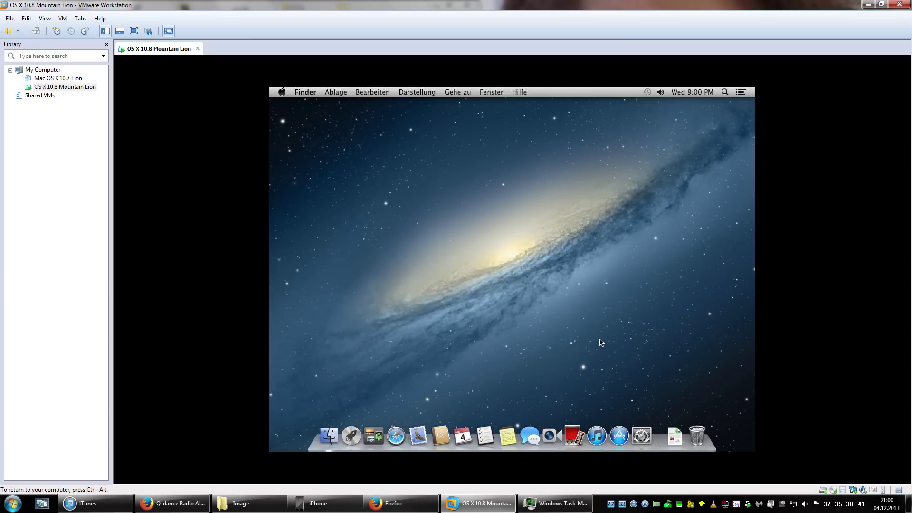
# Open the Monitor pane of the system settings, set the resolution to Skaliert, and minimise the window
pyautogui.click(634, 427)
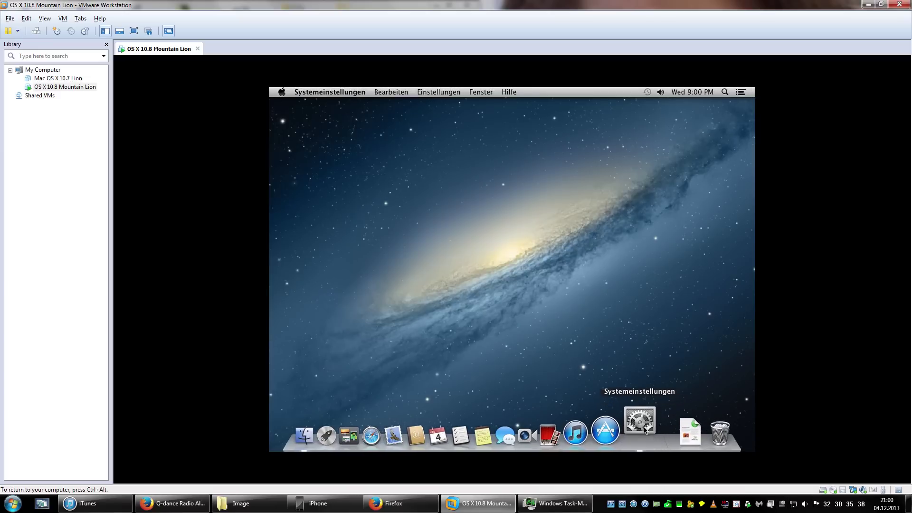
pyautogui.click(387, 255)
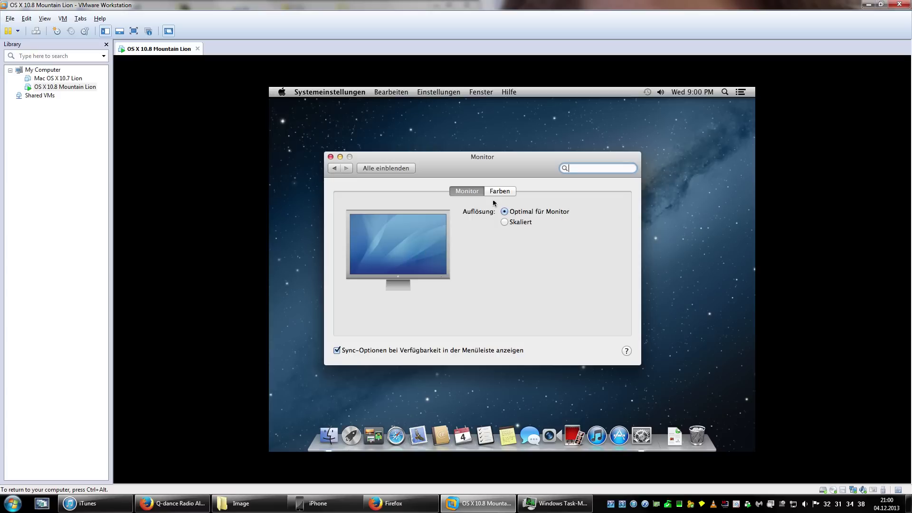
pyautogui.click(503, 223)
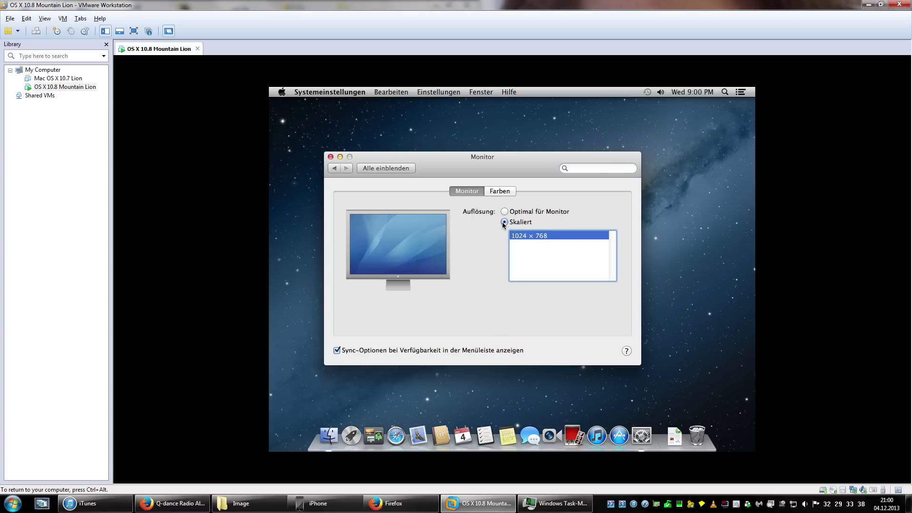
pyautogui.click(538, 254)
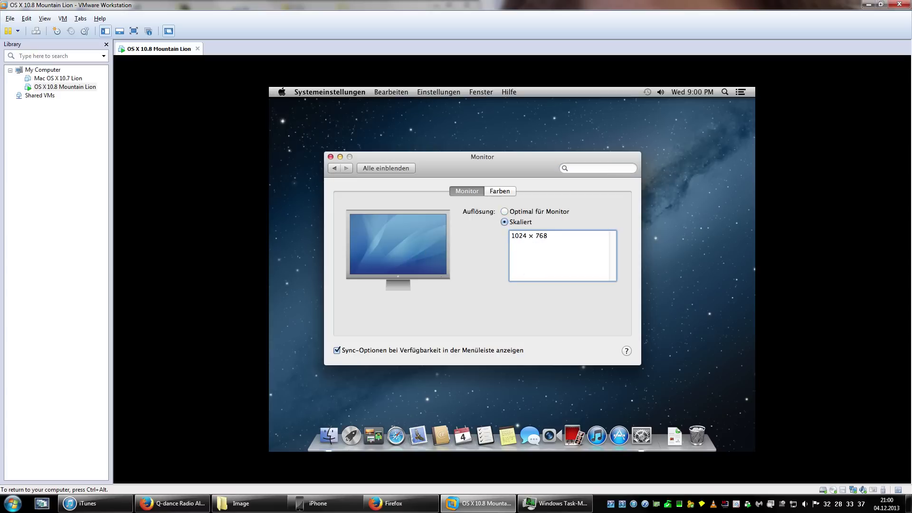
pyautogui.click(340, 156)
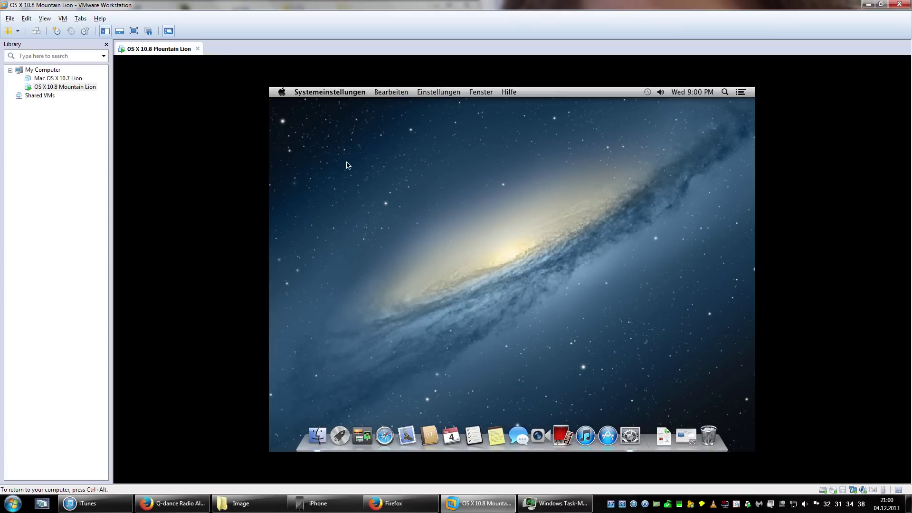
# In the host's Firefox downloads folder, create a folder named VMware Tools and move darwin and darwin.iso.sig into it
pyautogui.click(387, 504)
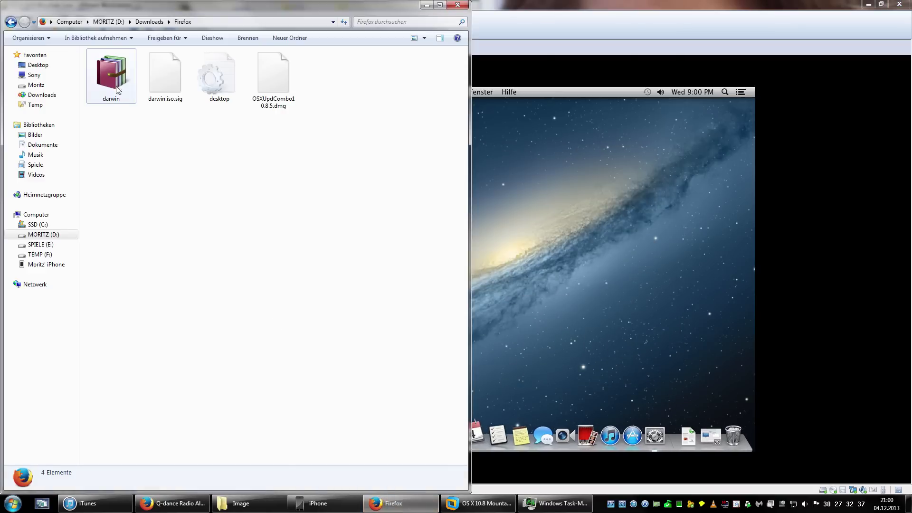
pyautogui.moveTo(108, 112); pyautogui.dragTo(156, 111)
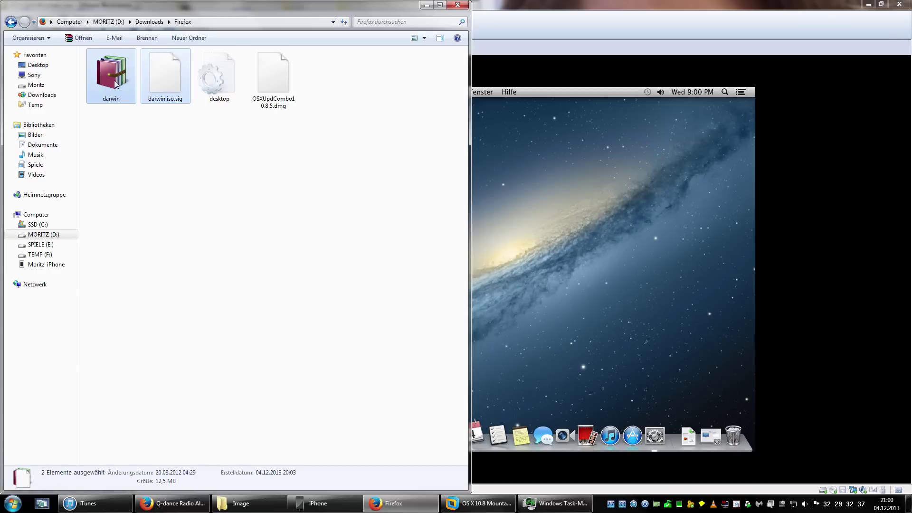
pyautogui.rightClick(177, 173)
pyautogui.moveTo(258, 300)
pyautogui.click(360, 297)
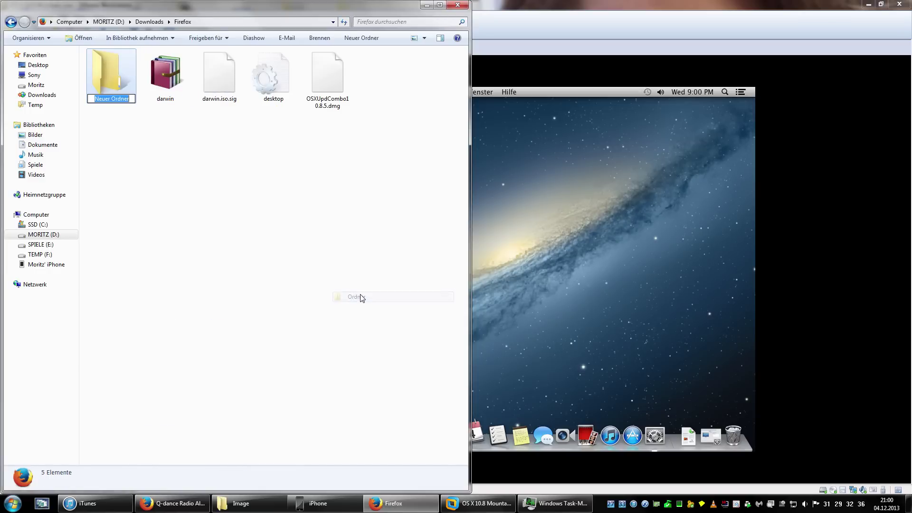
pyautogui.write('VMware Tools')
pyautogui.press('Return')
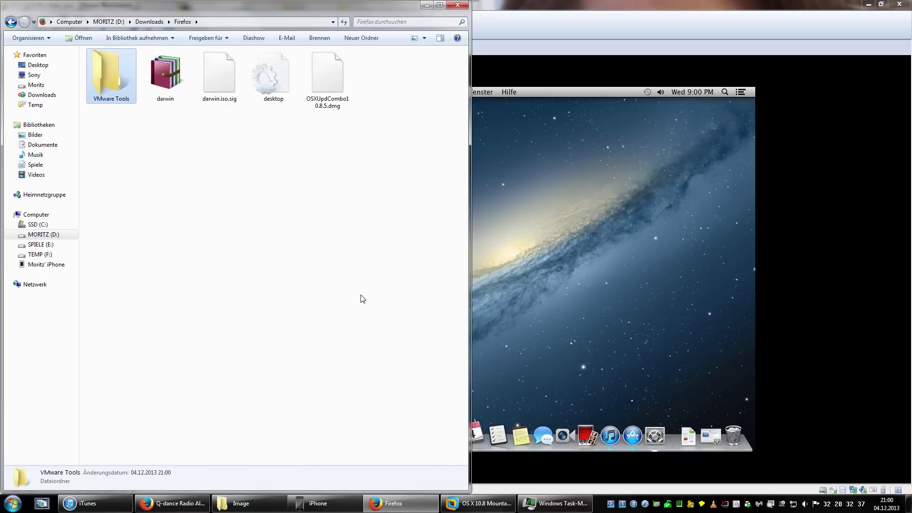
pyautogui.moveTo(155, 169); pyautogui.dragTo(107, 74)
# Create an ISO image file of the VMware Tools folder in CD format with the volume label VMware Tools
pyautogui.rightClick(107, 74)
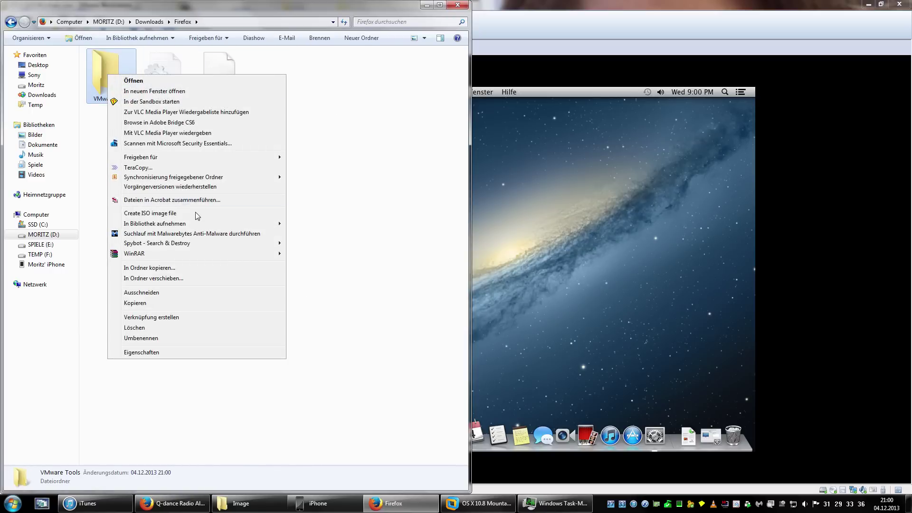
pyautogui.click(197, 214)
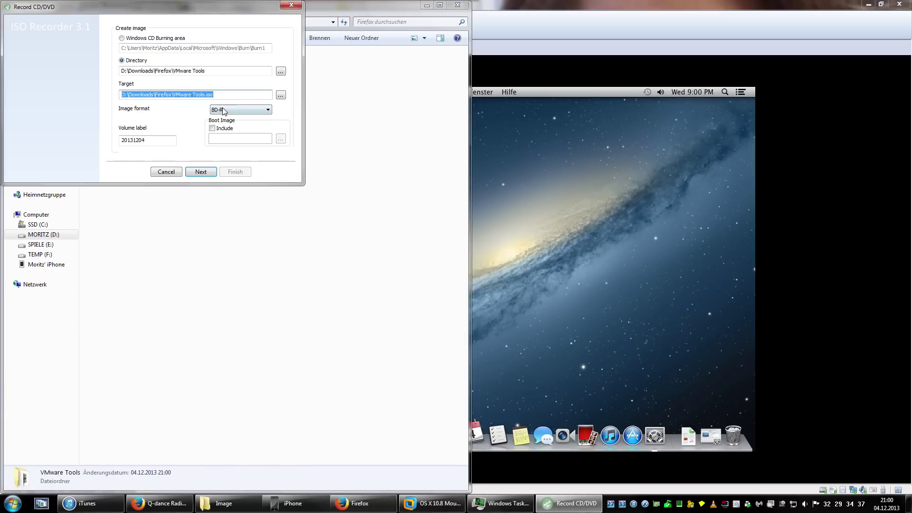
pyautogui.click(222, 109)
pyautogui.click(224, 116)
pyautogui.press('Tab')
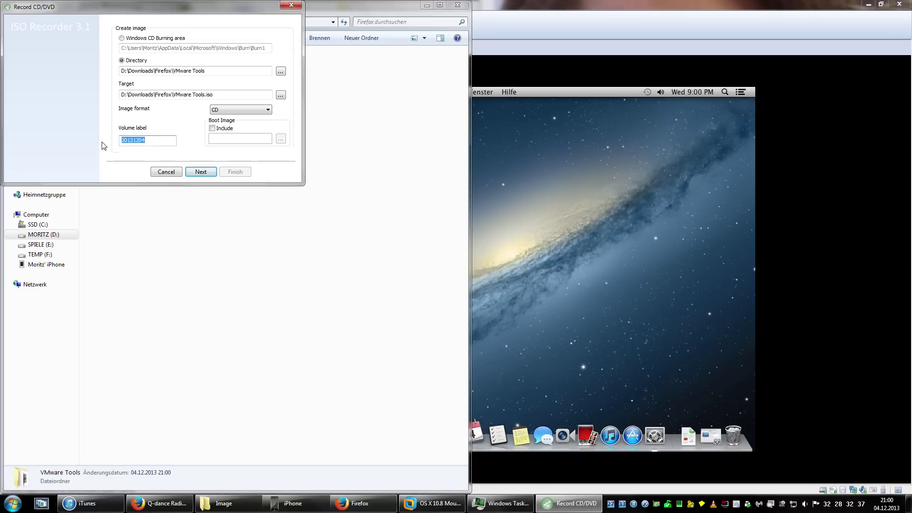
pyautogui.write('VMware Too')
pyautogui.click(197, 173)
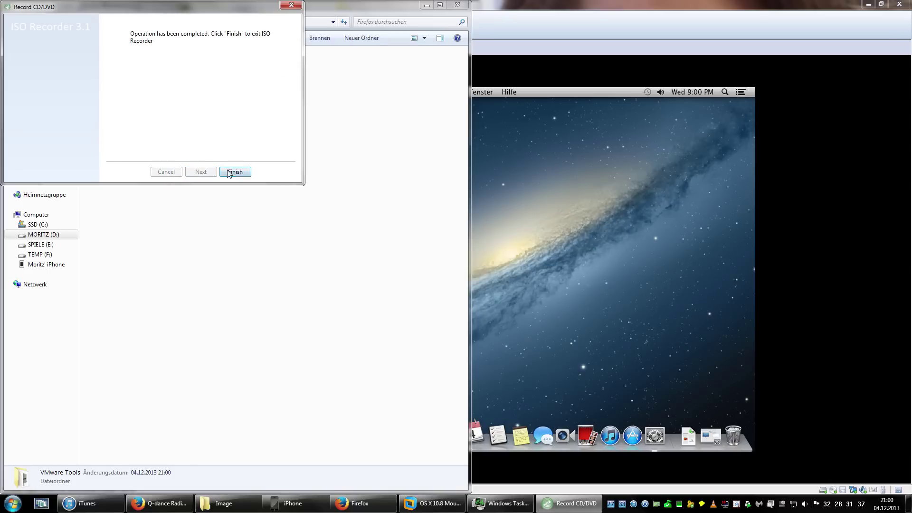
pyautogui.click(234, 172)
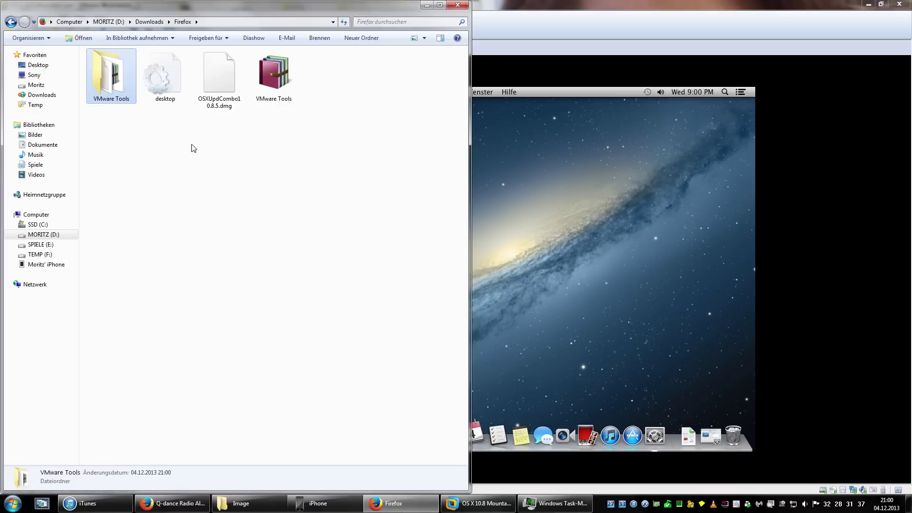
# Mount the new VMware Tools ISO image and return to the OS X 10.8 virtual machine
pyautogui.rightClick(279, 72)
pyautogui.click(401, 152)
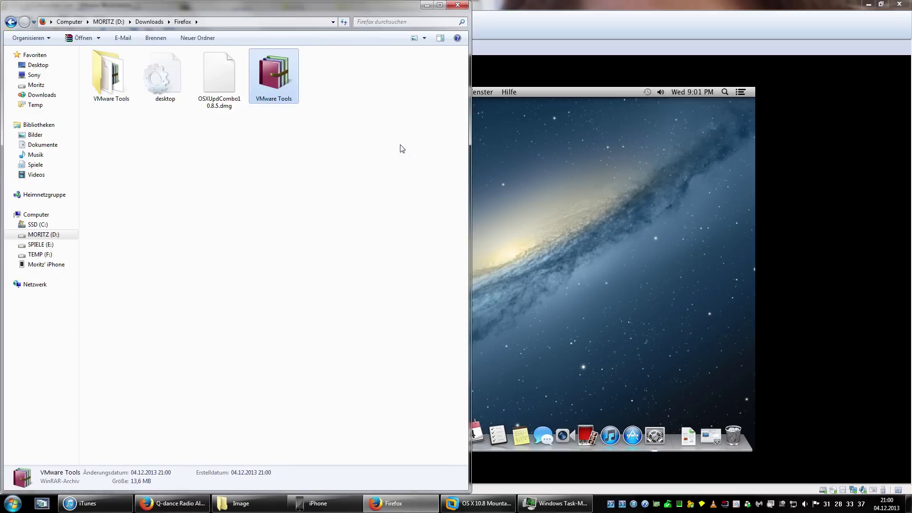
pyautogui.click(594, 9)
pyautogui.click(589, 142)
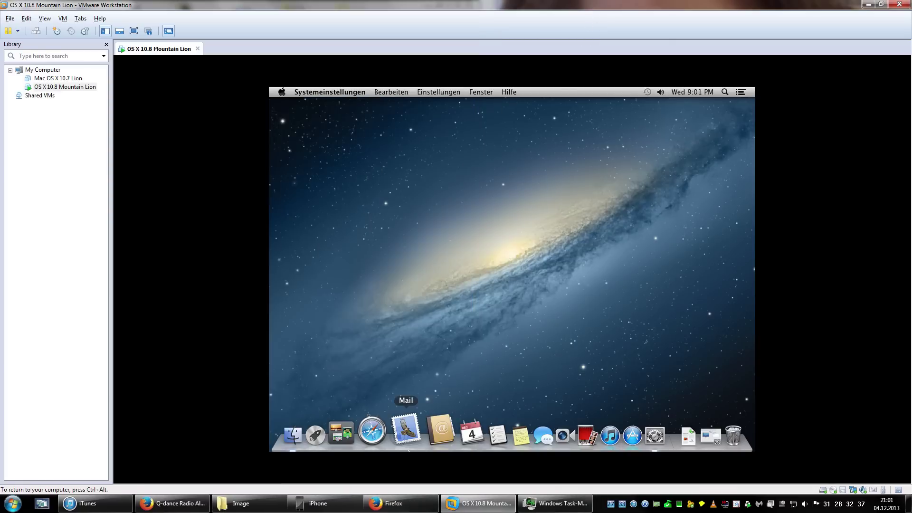
# Copy darwin.iso and darwin.iso.sig from the VMware Tools disc to the Mac desktop and minimise the Finder window
pyautogui.click(456, 209)
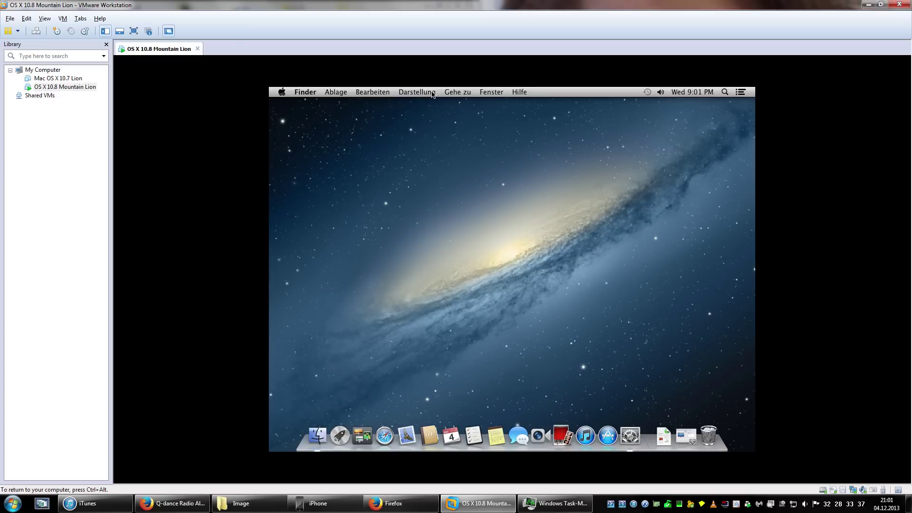
pyautogui.click(469, 93)
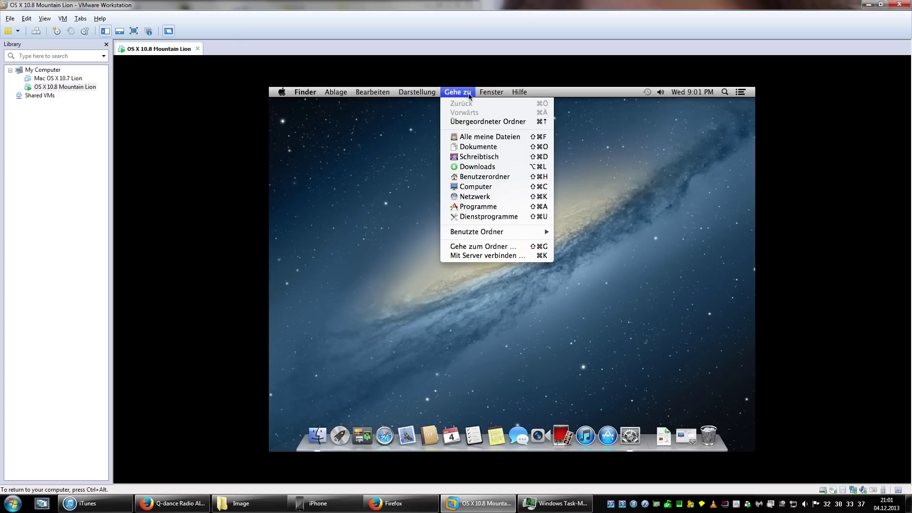
pyautogui.click(515, 186)
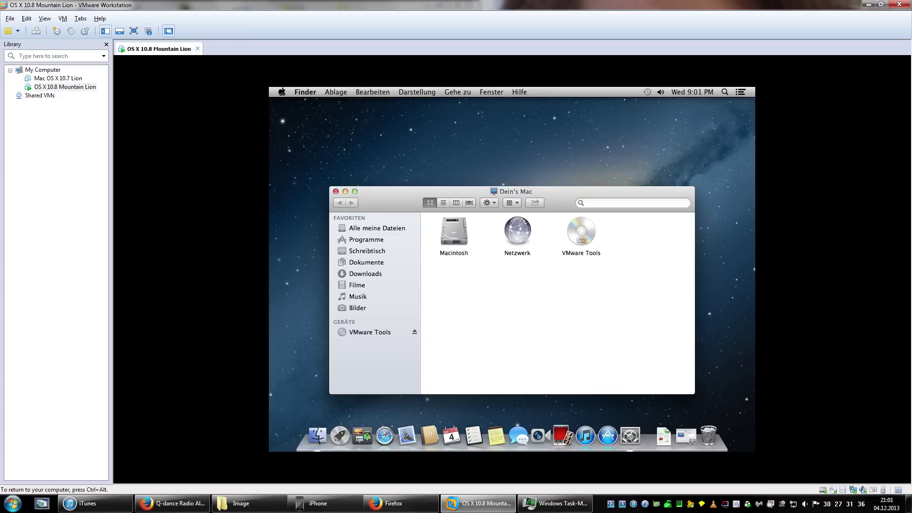
pyautogui.click(580, 239)
pyautogui.doubleClick(580, 239)
pyautogui.moveTo(440, 249); pyautogui.dragTo(556, 216)
pyautogui.moveTo(457, 229); pyautogui.dragTo(525, 134)
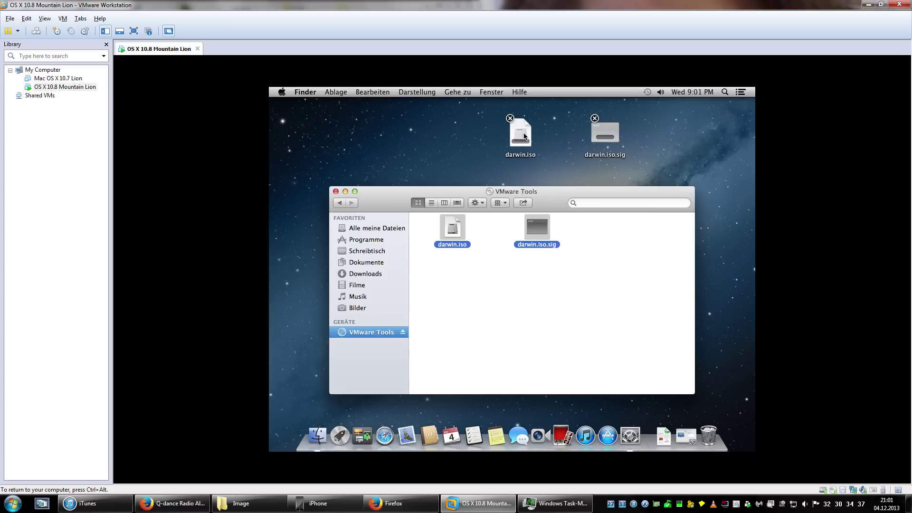
pyautogui.click(345, 191)
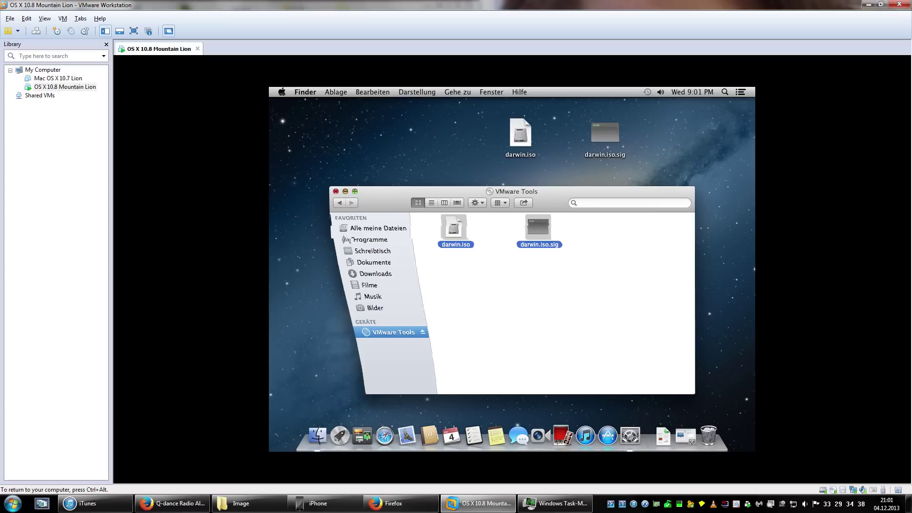
# Open darwin.iso from the desktop and run the Install VMware Tools package, proceeding with the standard installation
pyautogui.click(524, 139)
pyautogui.doubleClick(522, 137)
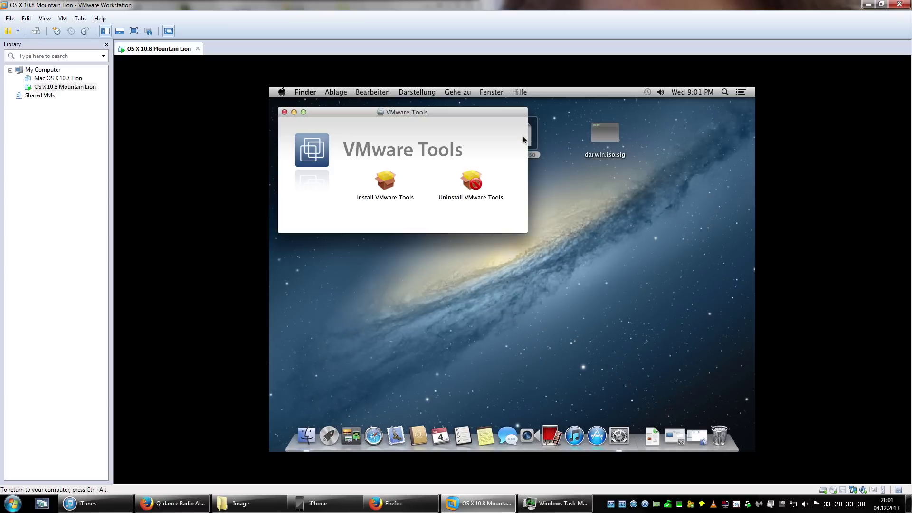
pyautogui.doubleClick(385, 184)
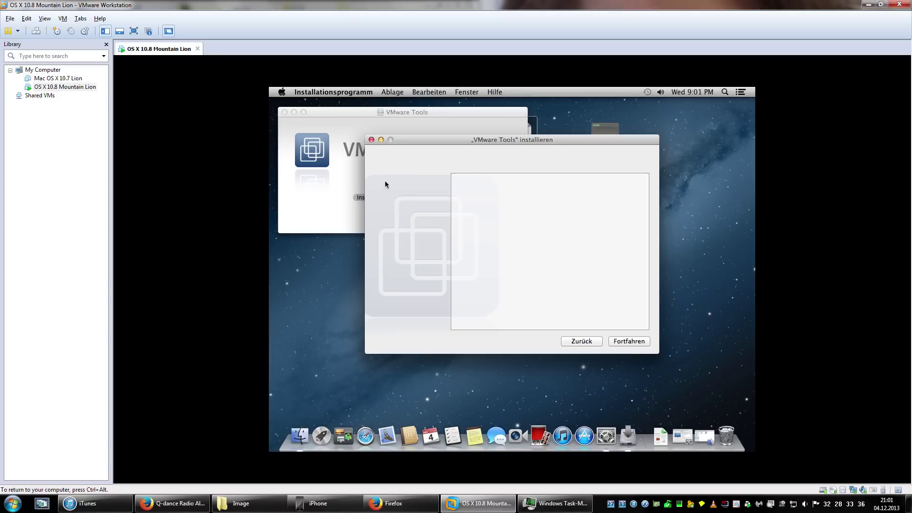
pyautogui.click(599, 231)
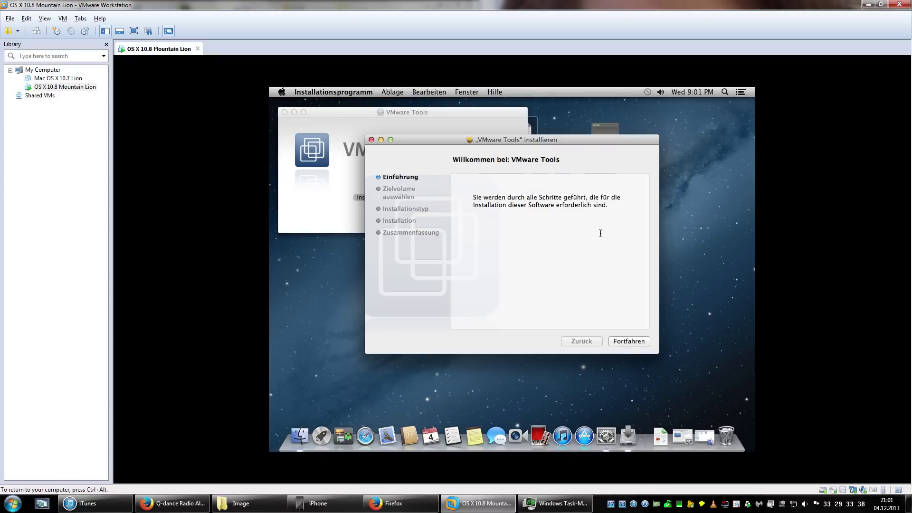
pyautogui.click(646, 342)
pyautogui.click(644, 342)
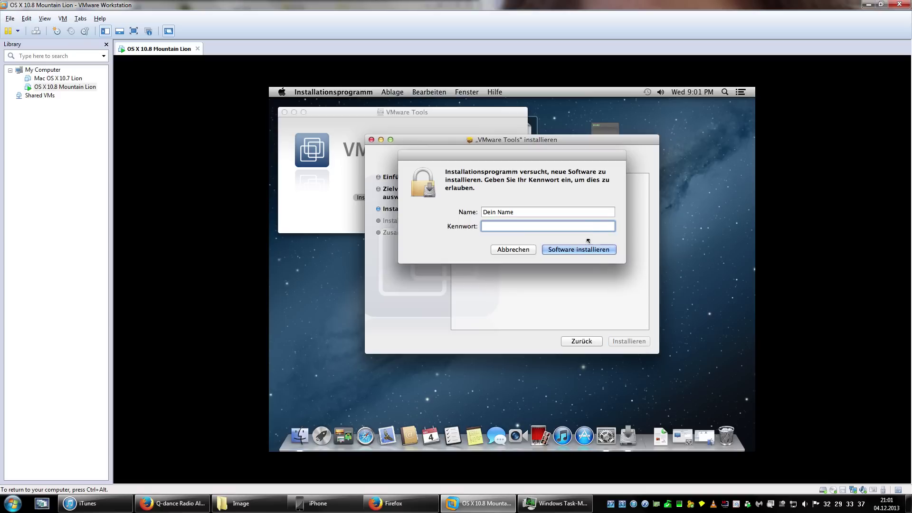
# Authorise the installation with the account password and agree to continue despite the required restart
pyautogui.write('•••••')
pyautogui.press('Return')
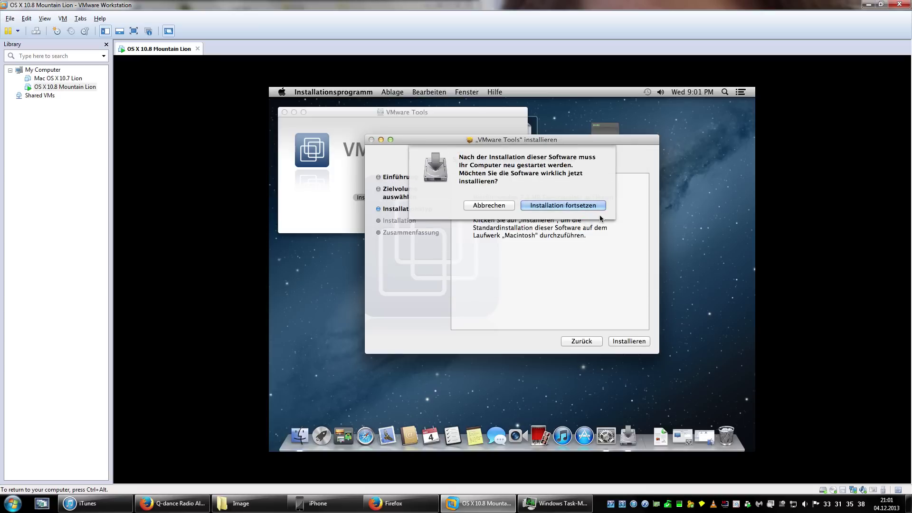
pyautogui.click(597, 207)
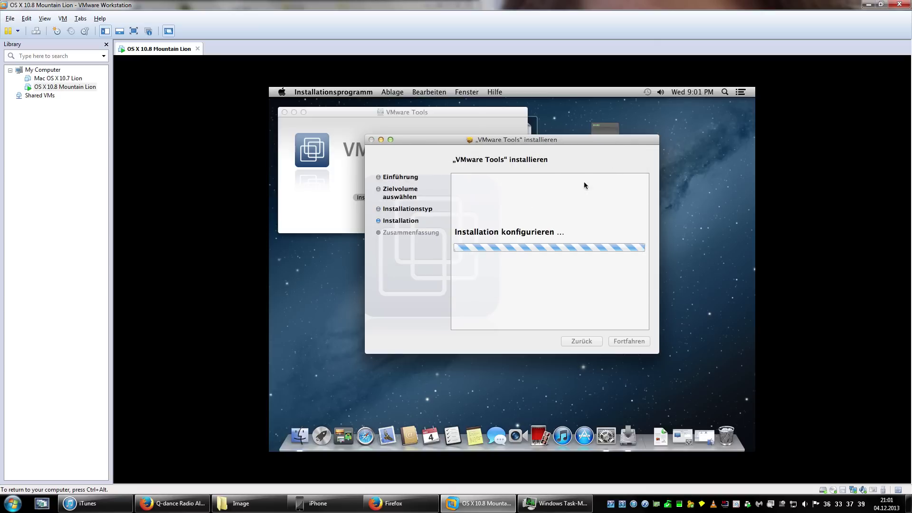
# Close the VMware Tools disk image window, move the installer aside, and close it once the installation ends
pyautogui.moveTo(575, 144); pyautogui.dragTo(628, 179)
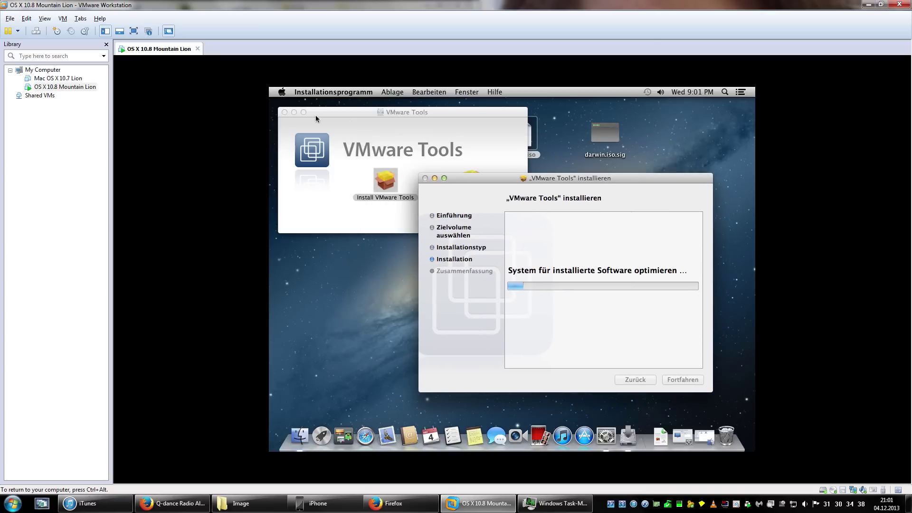
pyautogui.click(284, 112)
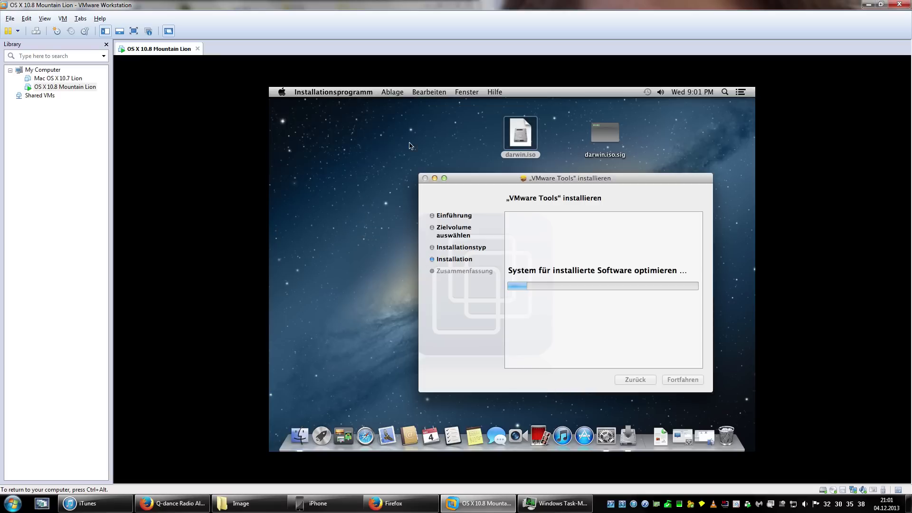
pyautogui.moveTo(467, 180); pyautogui.dragTo(369, 173)
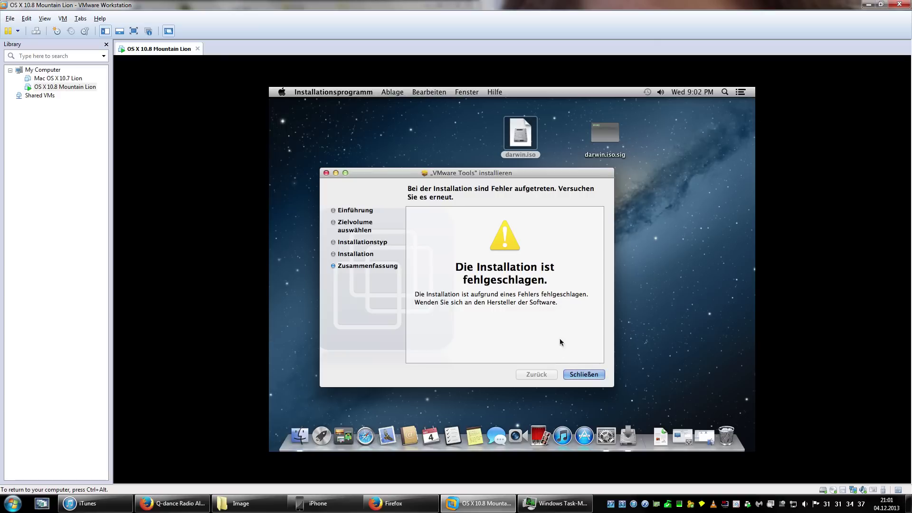
pyautogui.click(583, 374)
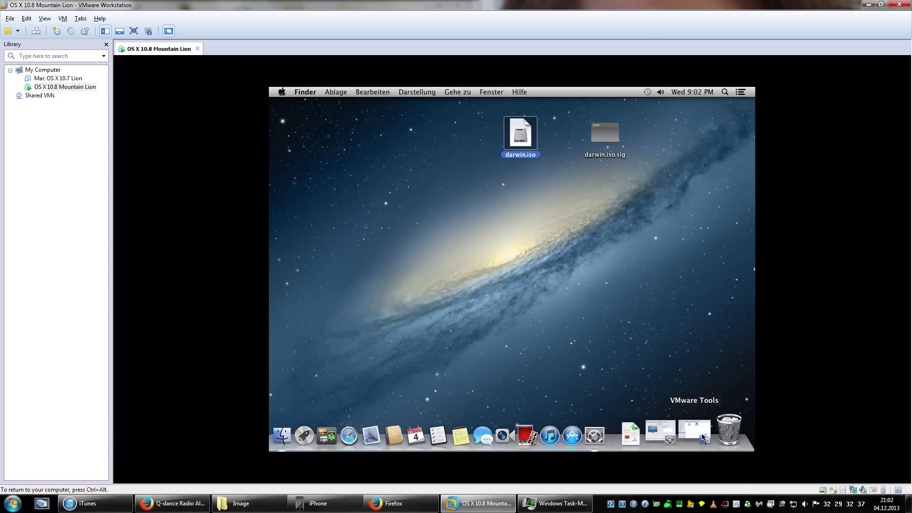
# Restore the minimised display settings, reopen the Monitore pane to check the offered resolutions, and close the window
pyautogui.click(670, 419)
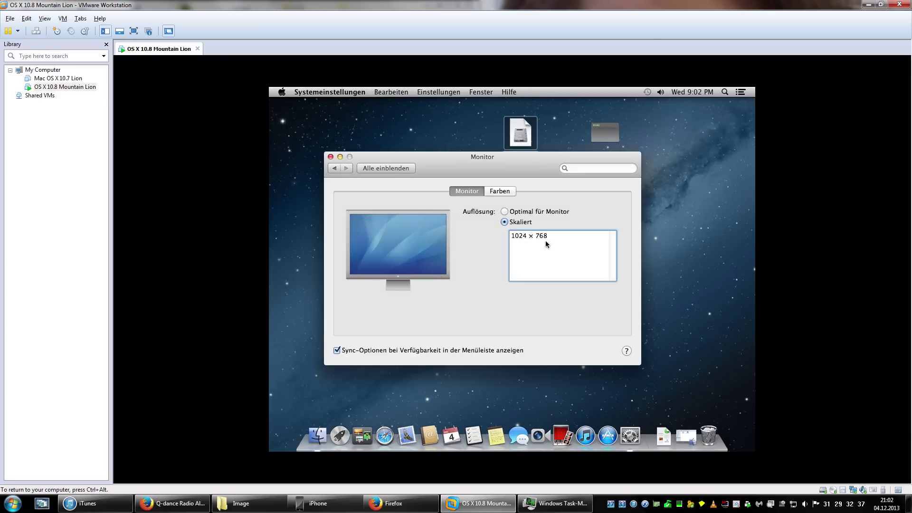
pyautogui.click(335, 169)
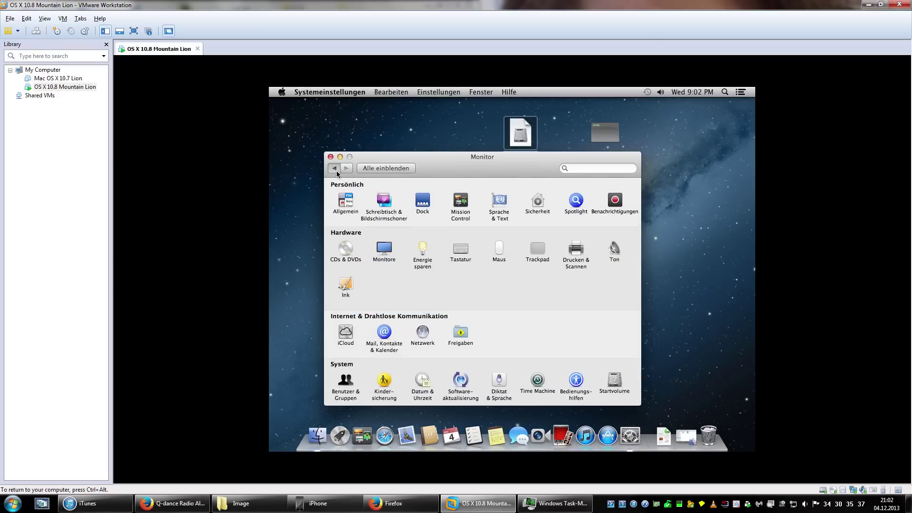
pyautogui.click(386, 247)
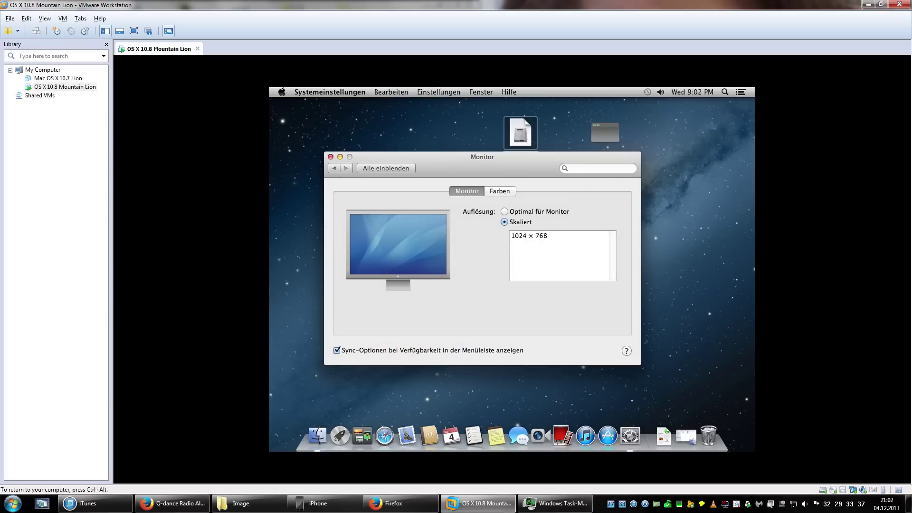
pyautogui.click(328, 157)
# Restart the Mac virtual machine and log back in with the account password
pyautogui.click(281, 92)
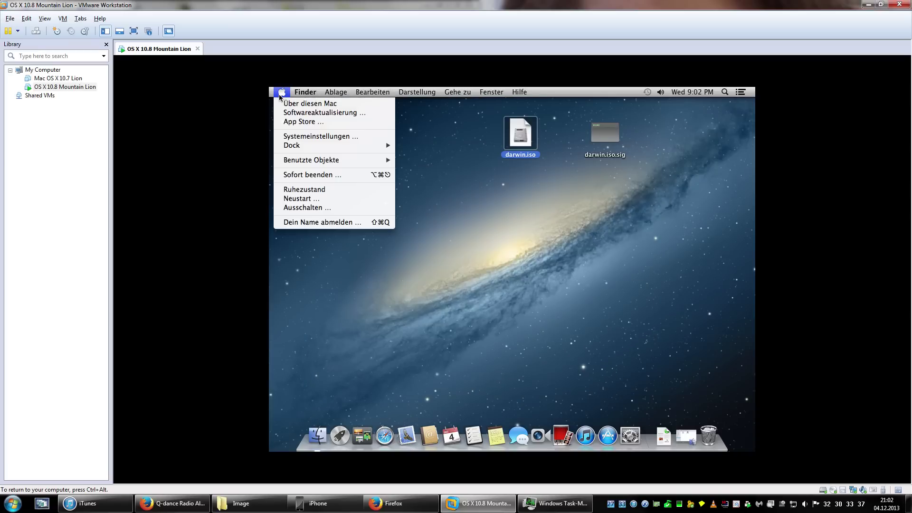
pyautogui.click(328, 200)
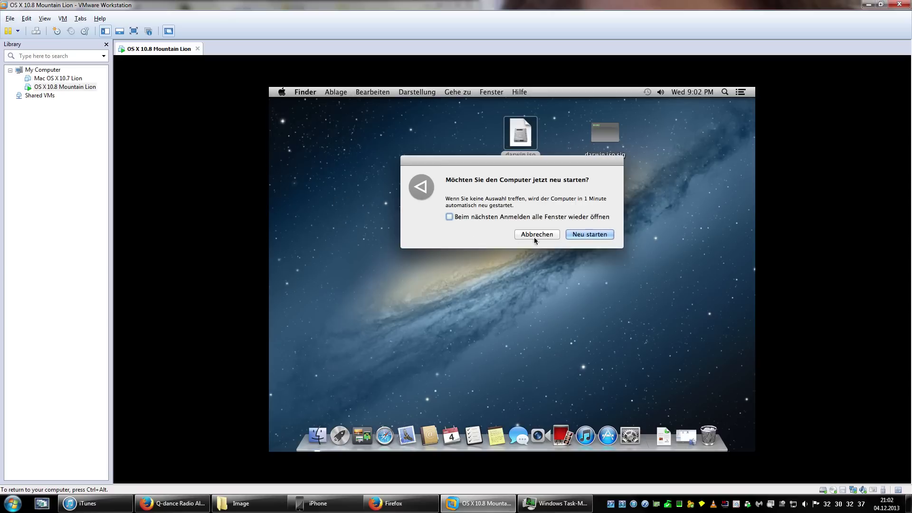
pyautogui.click(586, 234)
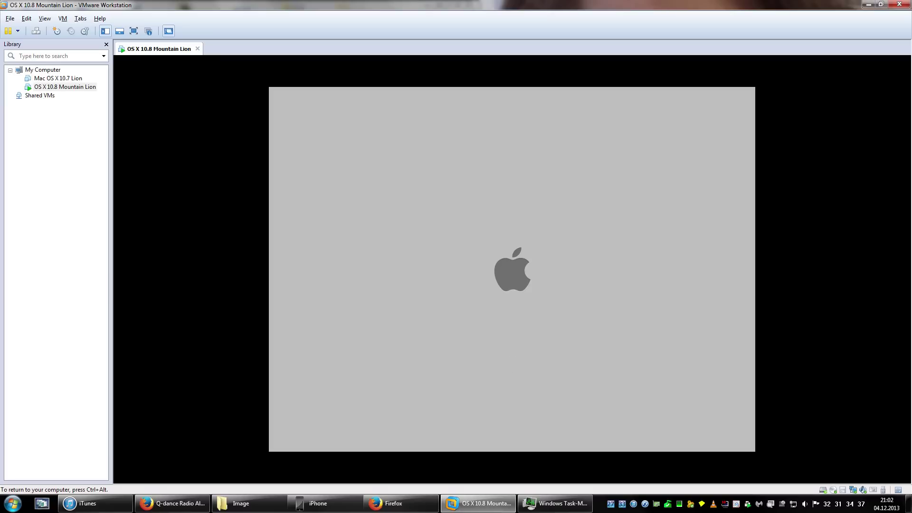
pyautogui.write('•')
pyautogui.press('Return')
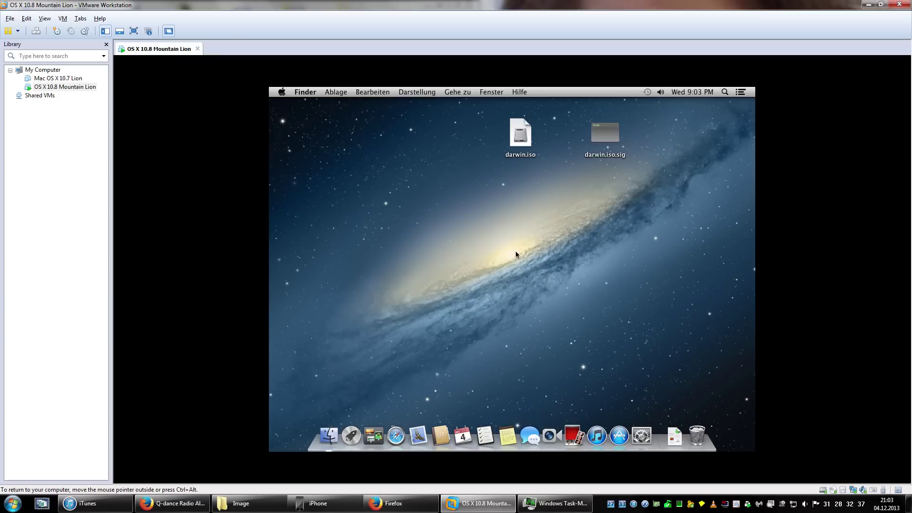
# In the Monitore settings, try the scaled resolution 1152 × 864, set it to 1152 × 900, and review the larger sizes
pyautogui.click(638, 430)
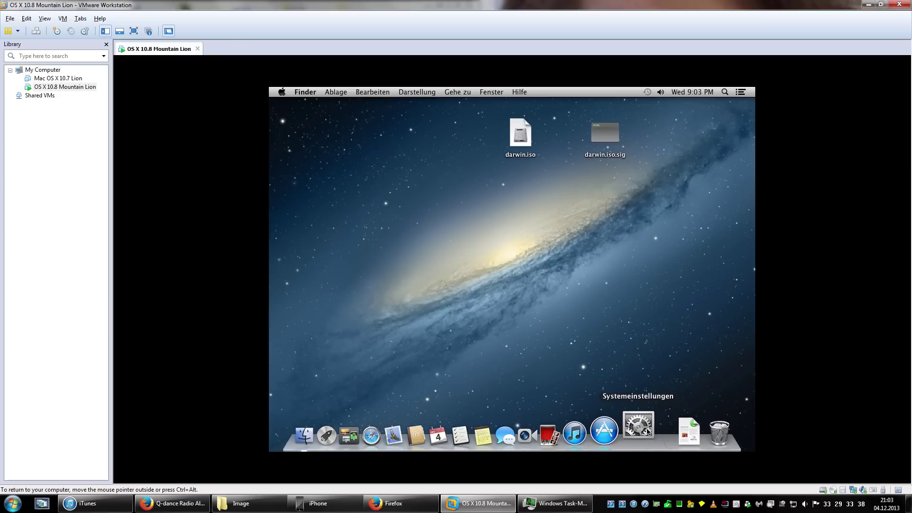
pyautogui.click(386, 252)
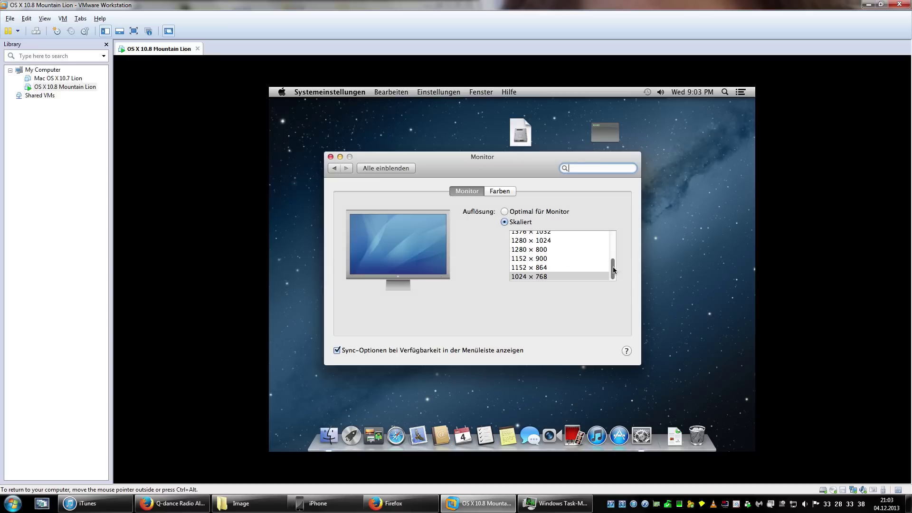
pyautogui.click(546, 268)
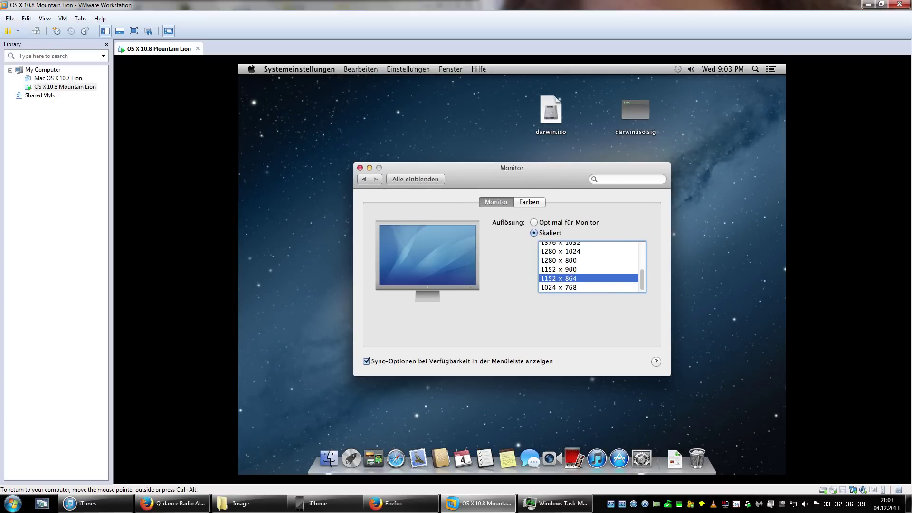
pyautogui.click(568, 269)
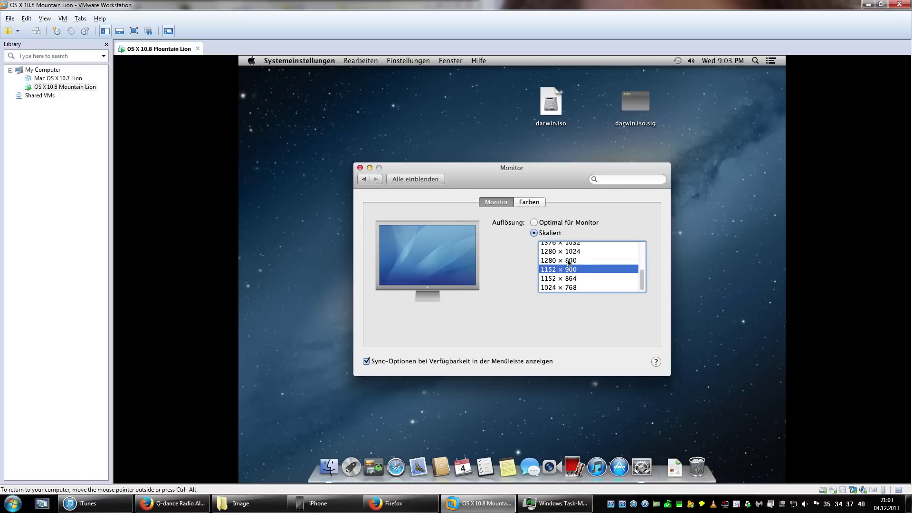
pyautogui.moveTo(641, 280); pyautogui.dragTo(639, 247)
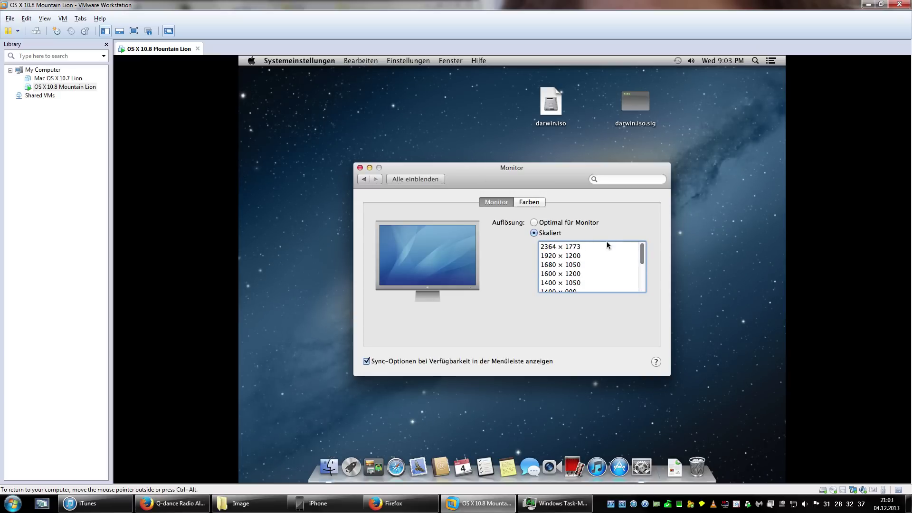
# Try the virtual machine in full-screen mode, closing the display settings window before returning to the windowed view
pyautogui.click(136, 33)
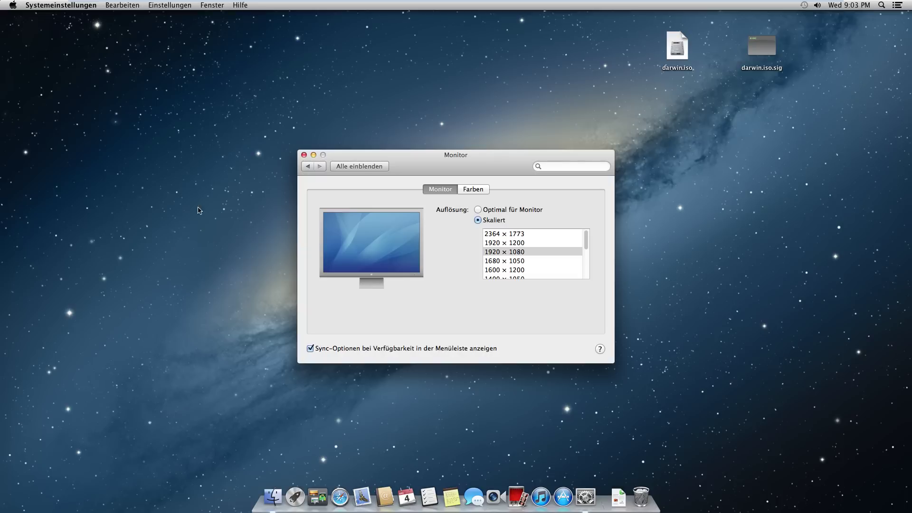
pyautogui.click(304, 155)
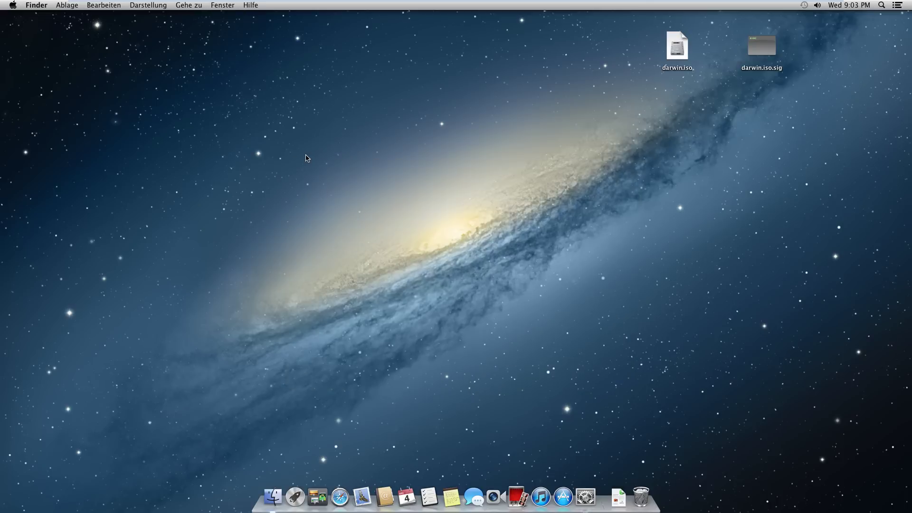
pyautogui.click(14, 7)
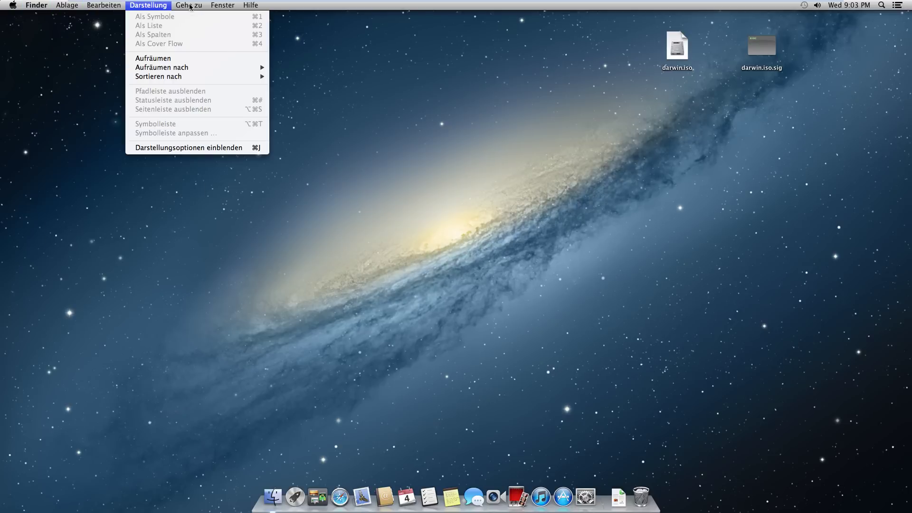
pyautogui.click(603, 135)
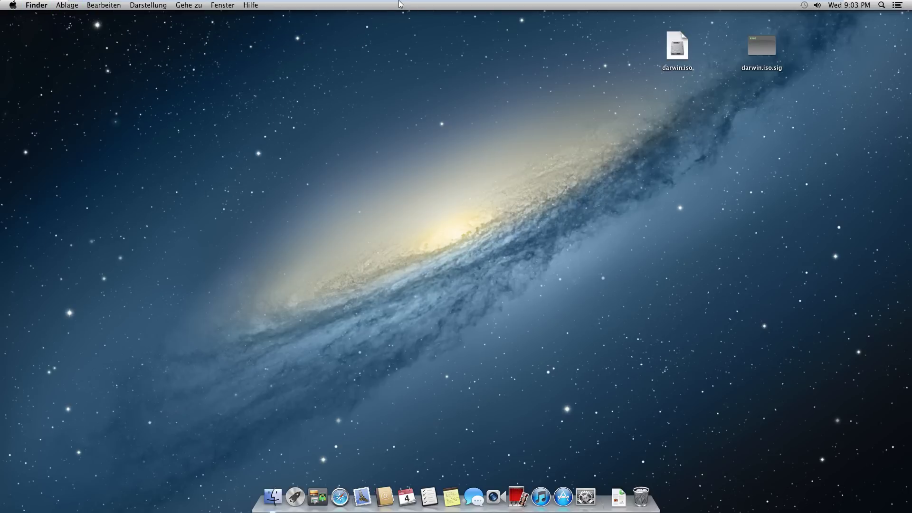
pyautogui.moveTo(397, 3)
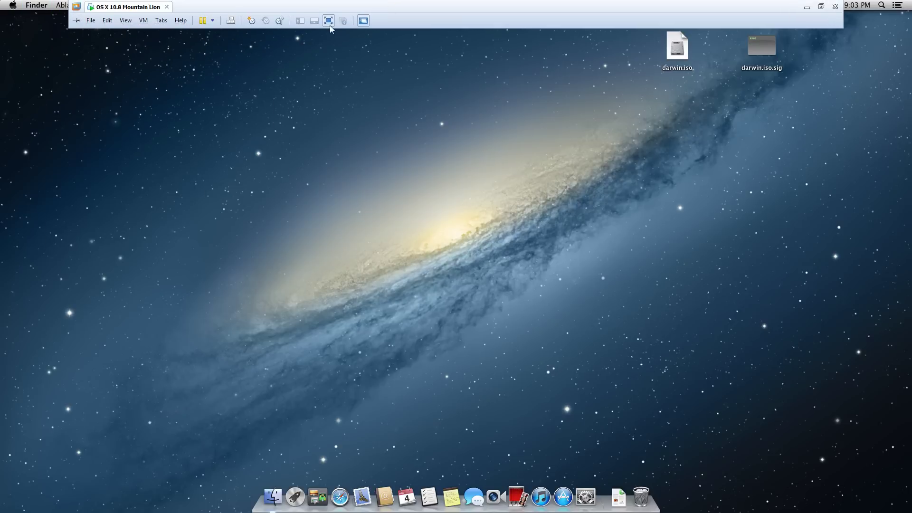
pyautogui.click(329, 21)
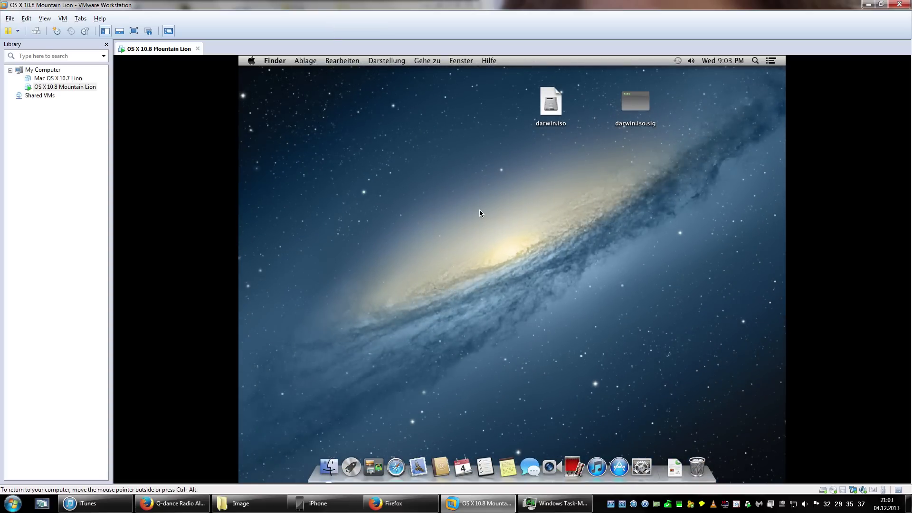
pyautogui.click(641, 454)
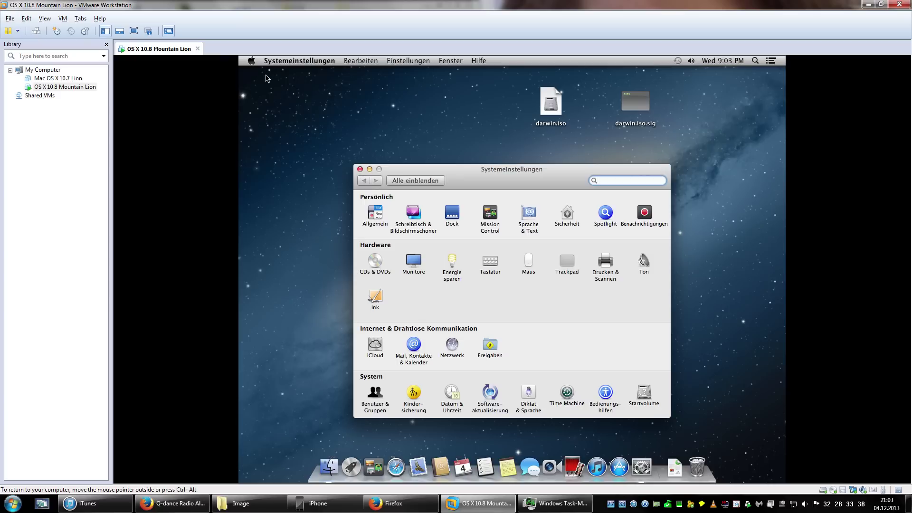
pyautogui.click(248, 62)
pyautogui.moveTo(412, 63)
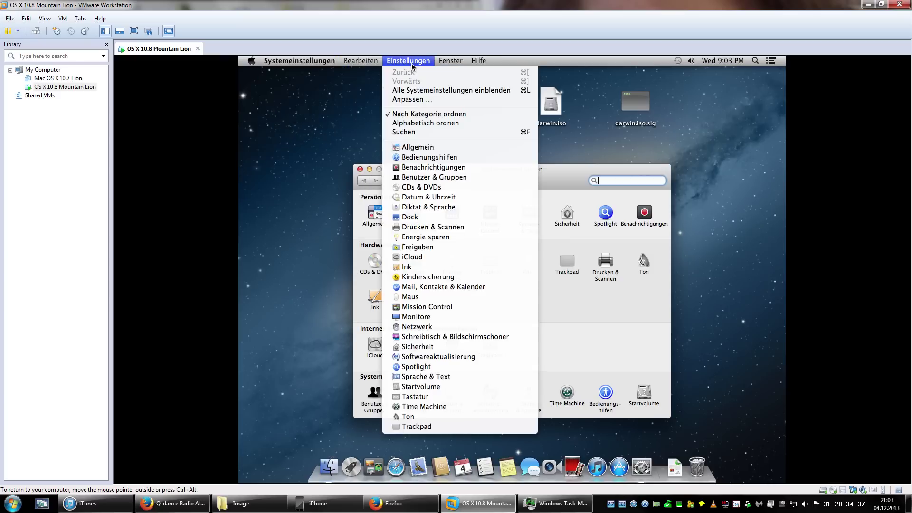
pyautogui.moveTo(450, 61)
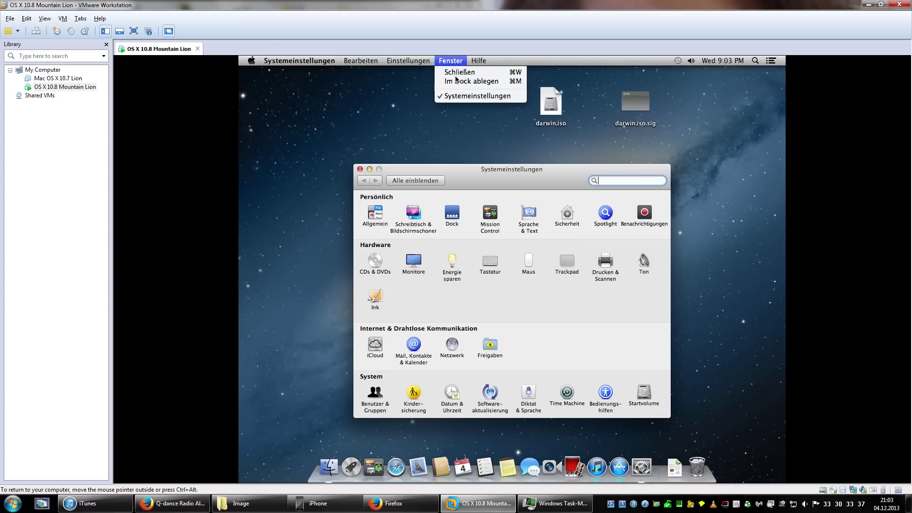
pyautogui.click(369, 171)
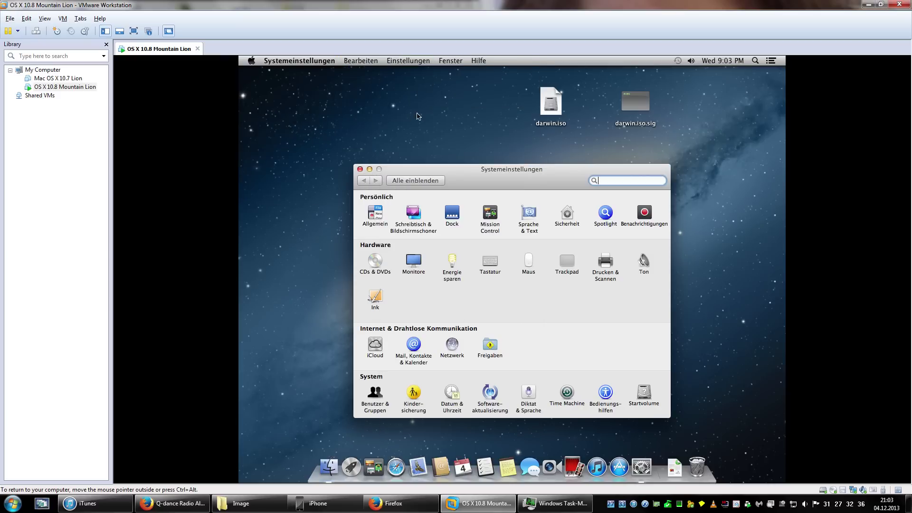
pyautogui.click(370, 169)
pyautogui.click(441, 63)
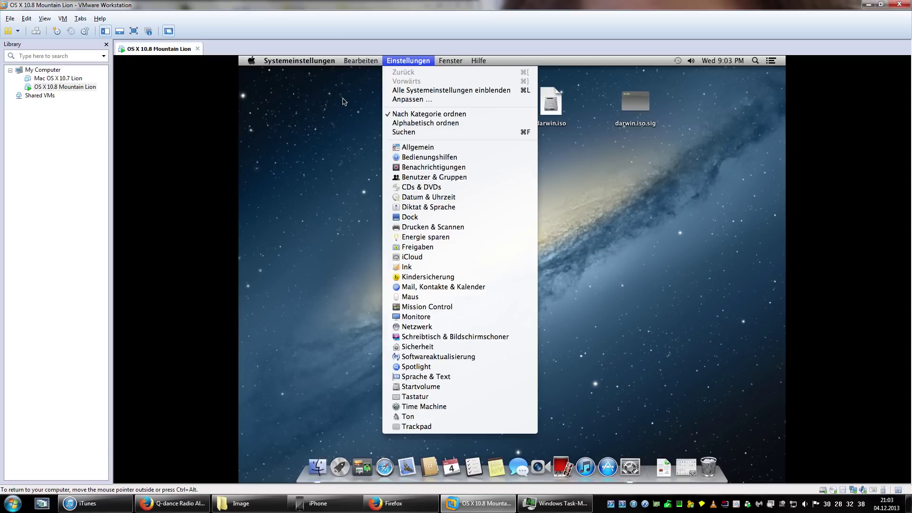
pyautogui.click(342, 97)
# Open Computer in Finder and browse through the Macintosh disk to the VMware Tools folder inside Application Support
pyautogui.click(455, 61)
pyautogui.moveTo(430, 62)
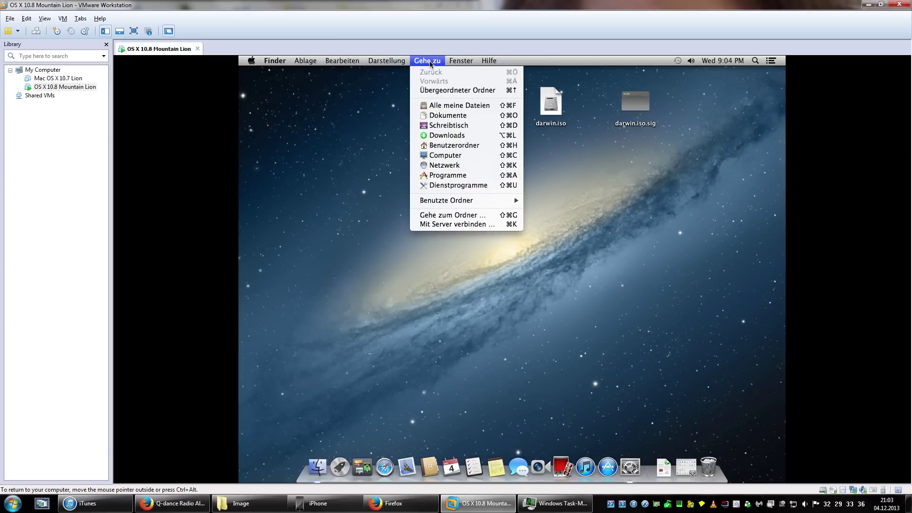
pyautogui.click(447, 155)
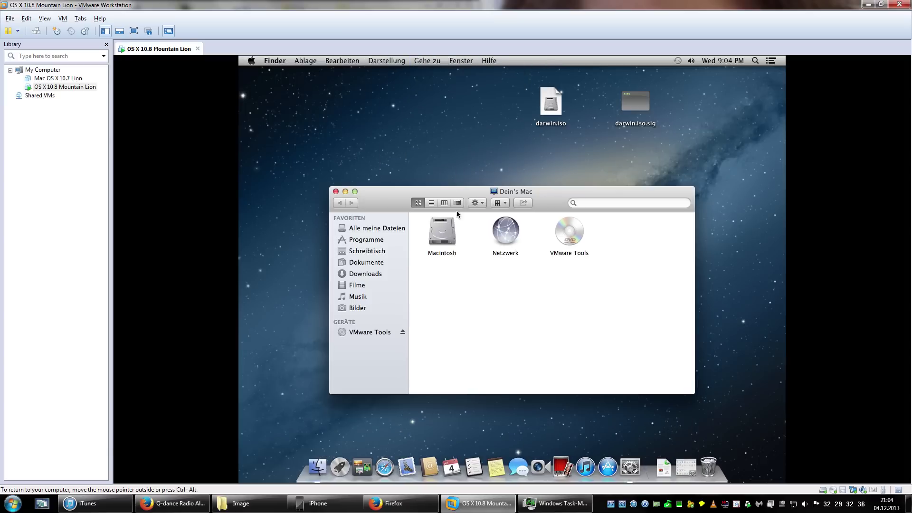
pyautogui.doubleClick(441, 244)
pyautogui.click(505, 243)
pyautogui.doubleClick(504, 243)
pyautogui.doubleClick(448, 238)
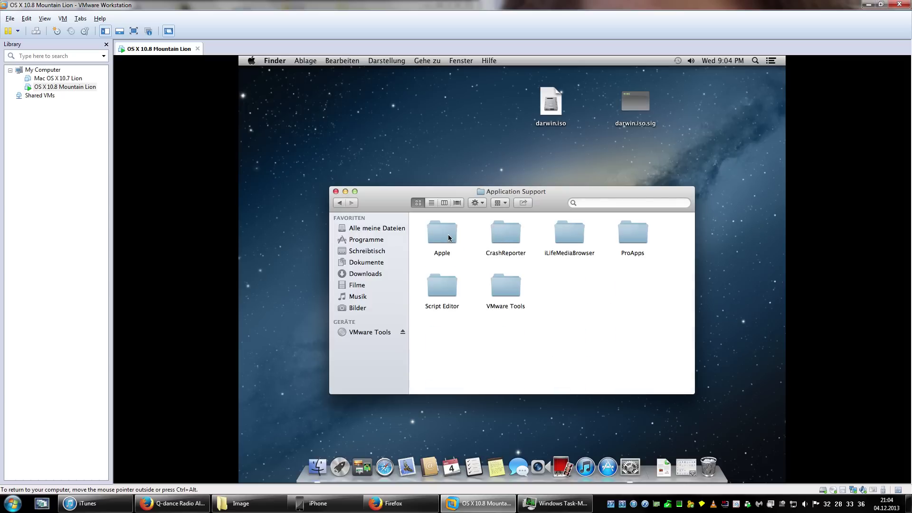
pyautogui.doubleClick(507, 286)
# Look through the VMware Tools folder for the uninstaller, go back to Application Support, and close the Finder window
pyautogui.scroll(-5, 510, 295)
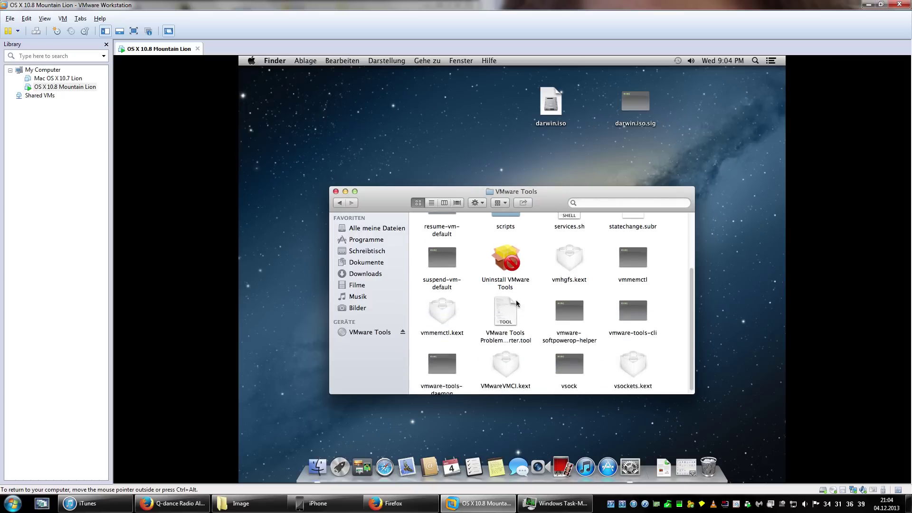
pyautogui.scroll(3, 498, 266)
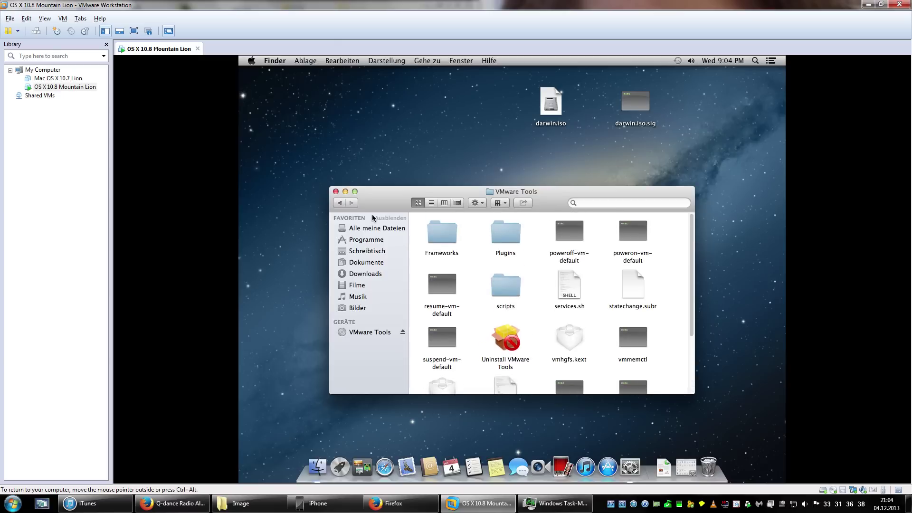
pyautogui.click(340, 203)
pyautogui.click(511, 289)
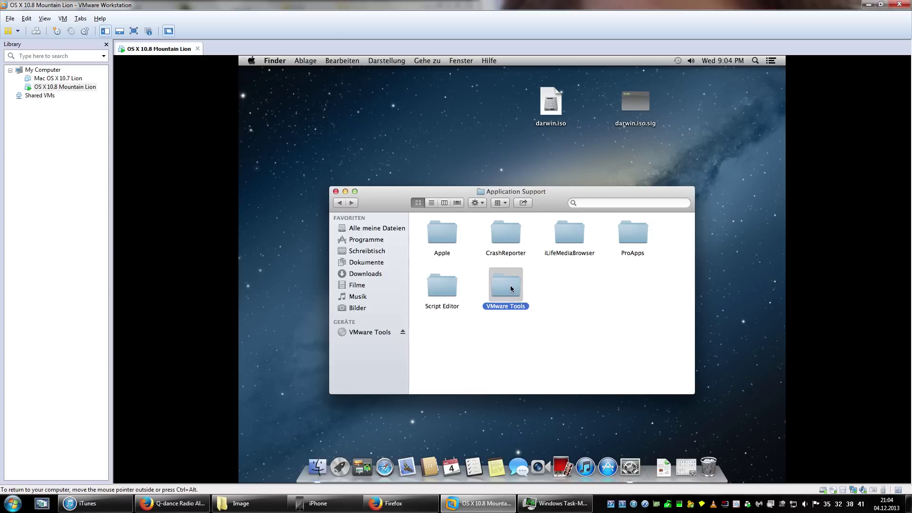
pyautogui.click(336, 192)
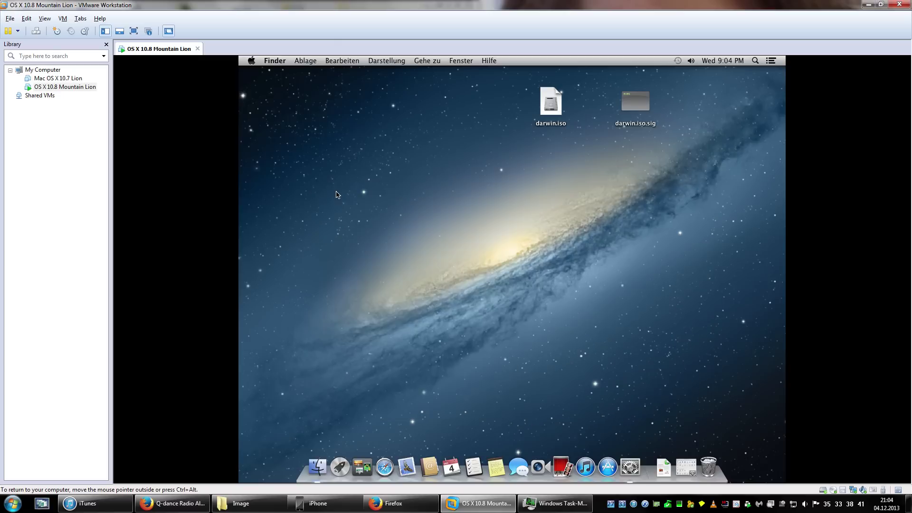
# Move darwin.iso and darwin.iso.sig from the desktop to the Trash and shut down the Mac
pyautogui.moveTo(533, 160); pyautogui.dragTo(708, 458)
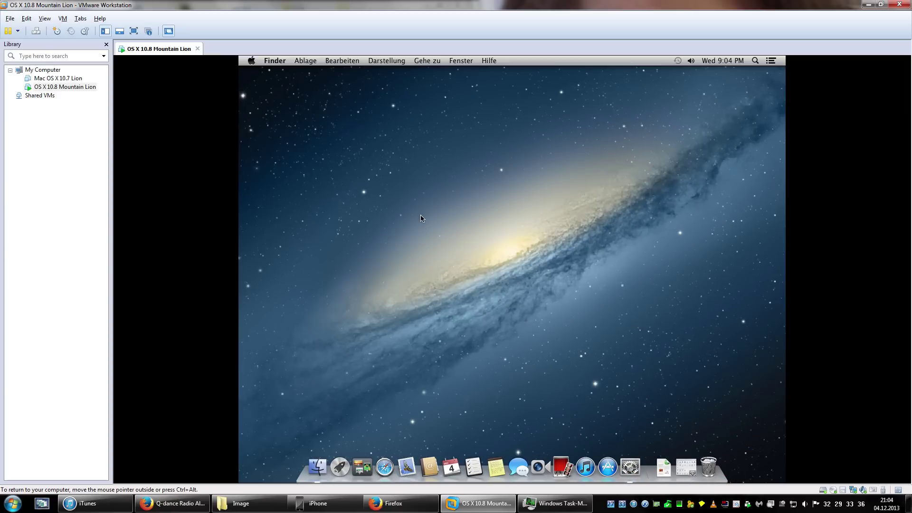
pyautogui.click(252, 60)
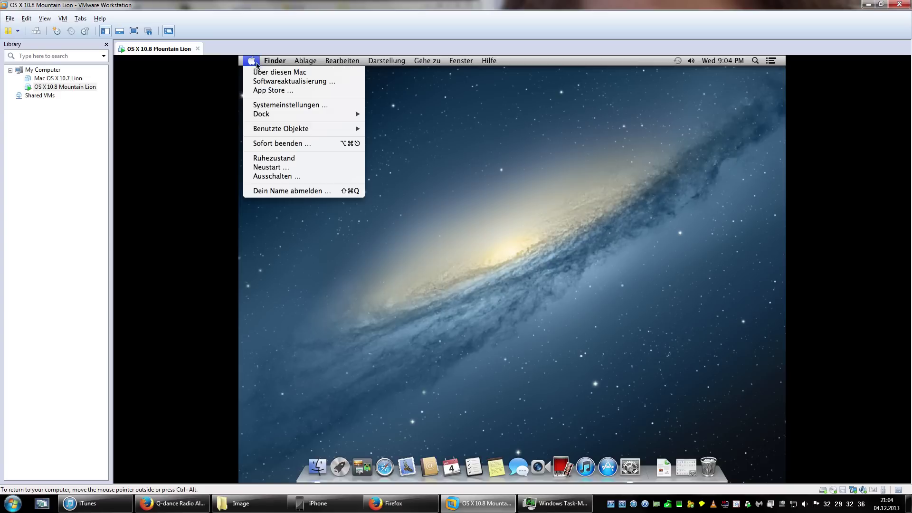
pyautogui.click(314, 176)
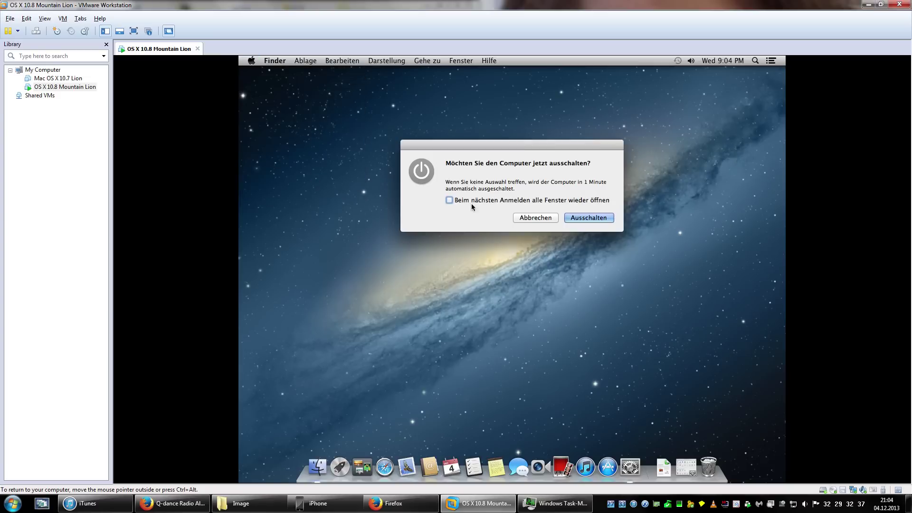
pyautogui.click(581, 221)
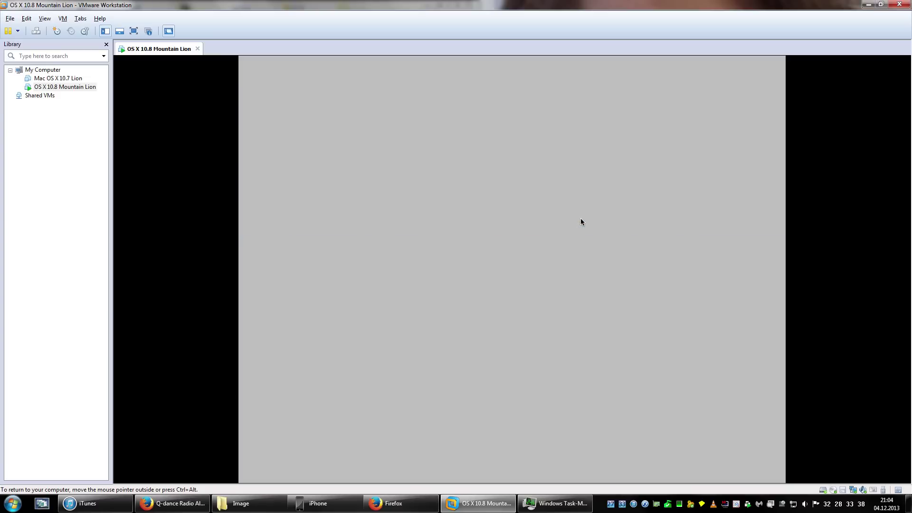